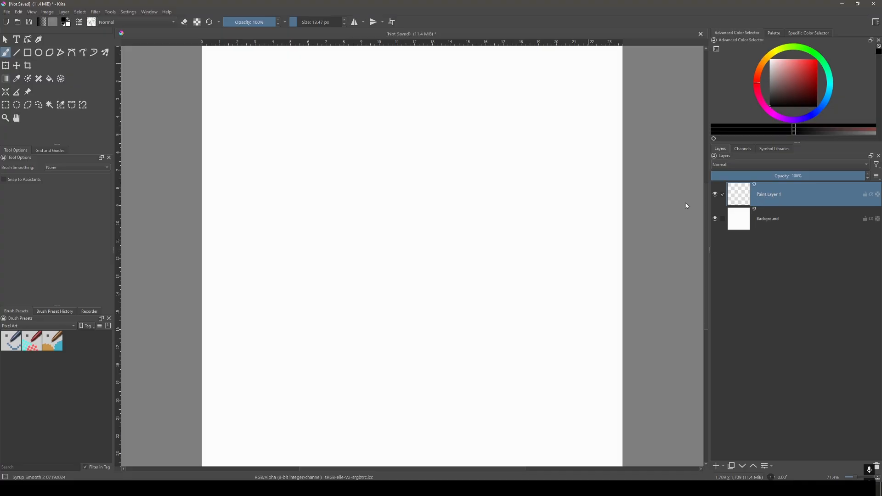
Step: Draw a radial black-to-white gradient on Paint Layer 1, with its bright centre in the canvas's upper-left area
click(6, 79)
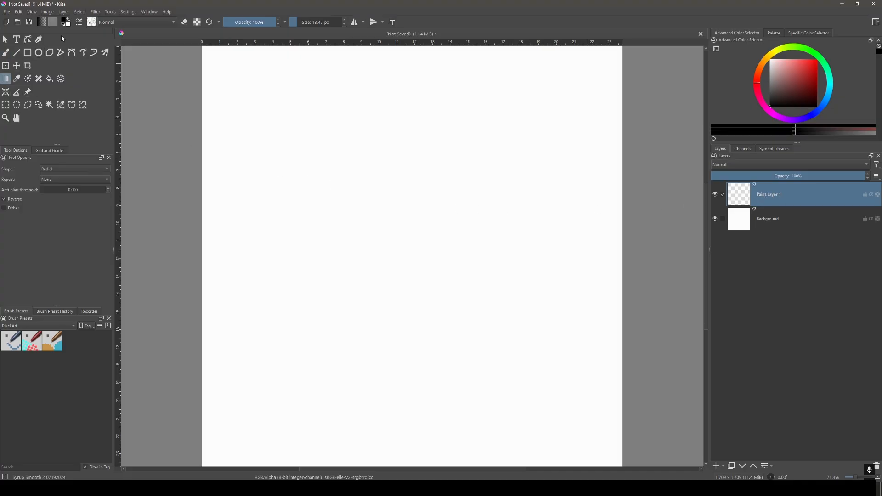
click(43, 23)
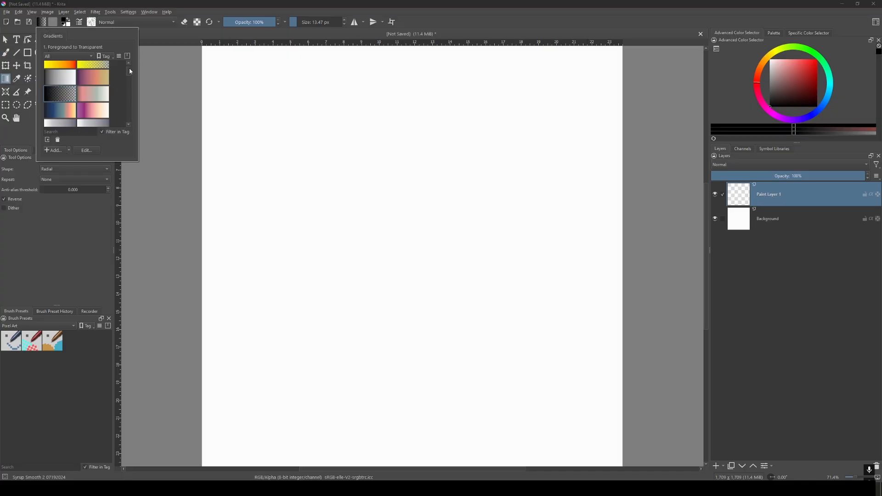
drag(130, 71, 128, 122)
click(64, 122)
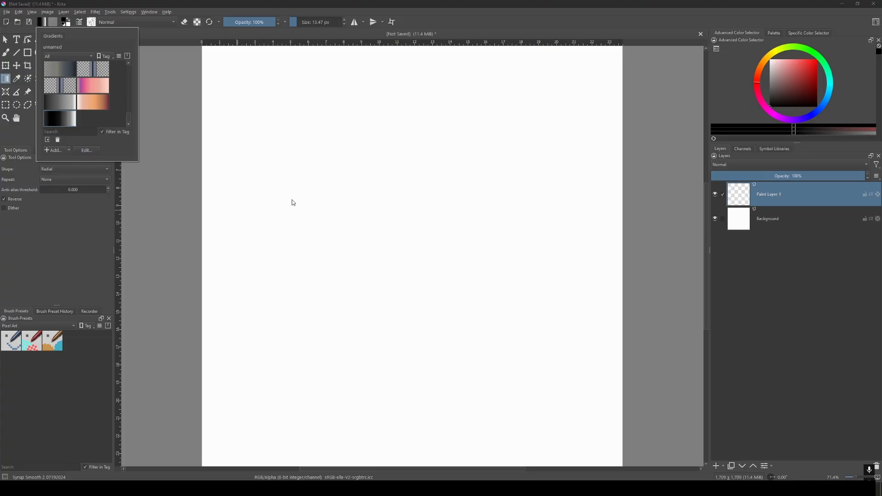
drag(311, 152, 530, 405)
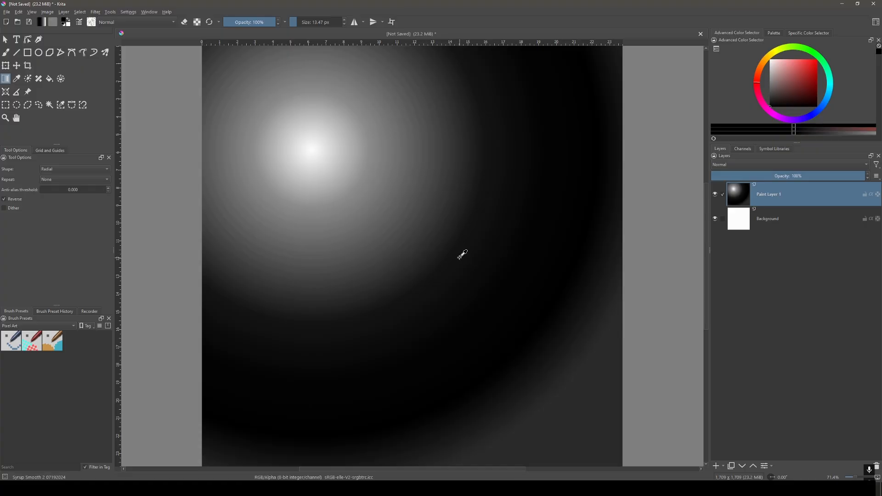
Step: Raise the gradient layer's lightness slightly with an HSV/HSL Adjustment
key(ctrl+u)
drag(632, 335, 637, 336)
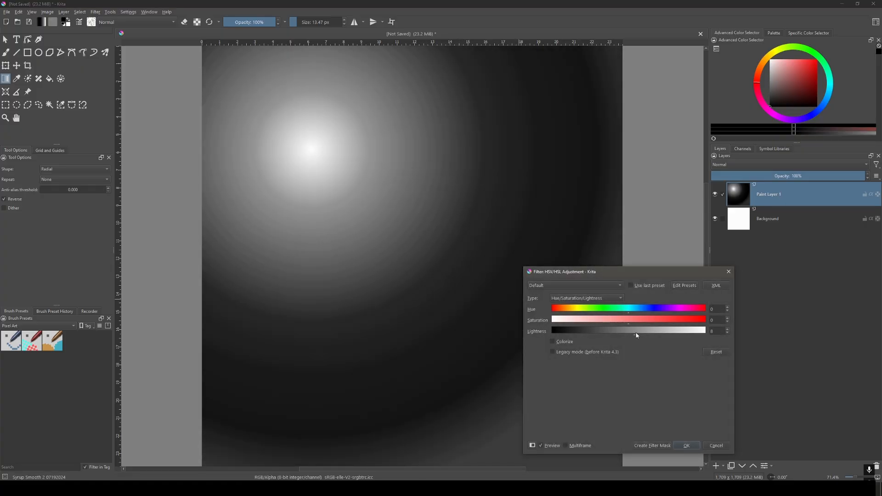
click(686, 445)
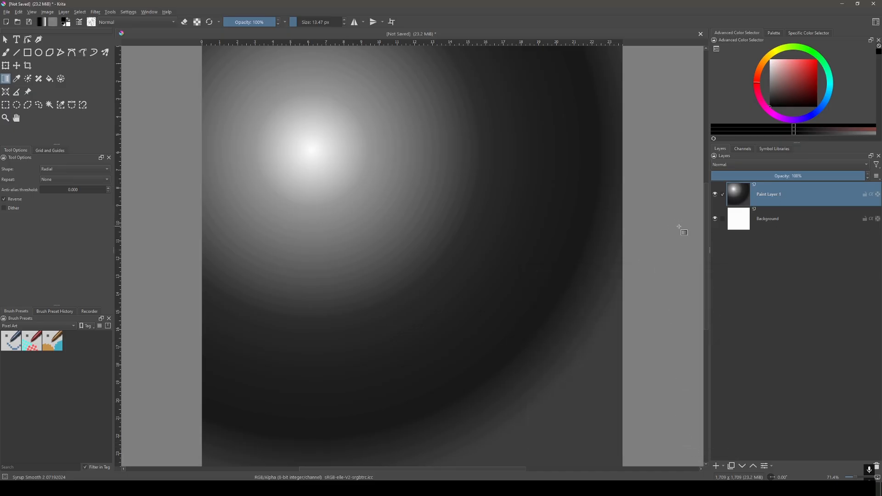
Step: Add a filter mask with the artistic Halftone filter to Paint Layer 1, keeping its default settings
right_click(767, 194)
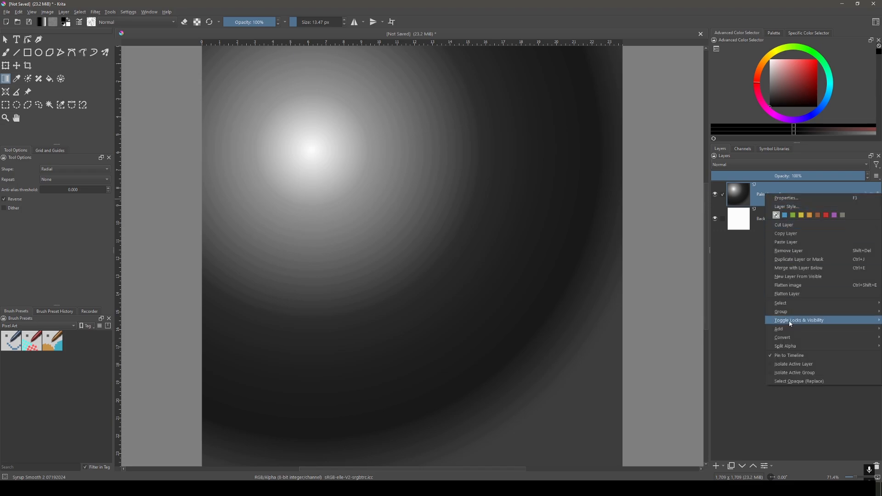
mouse_move(783, 330)
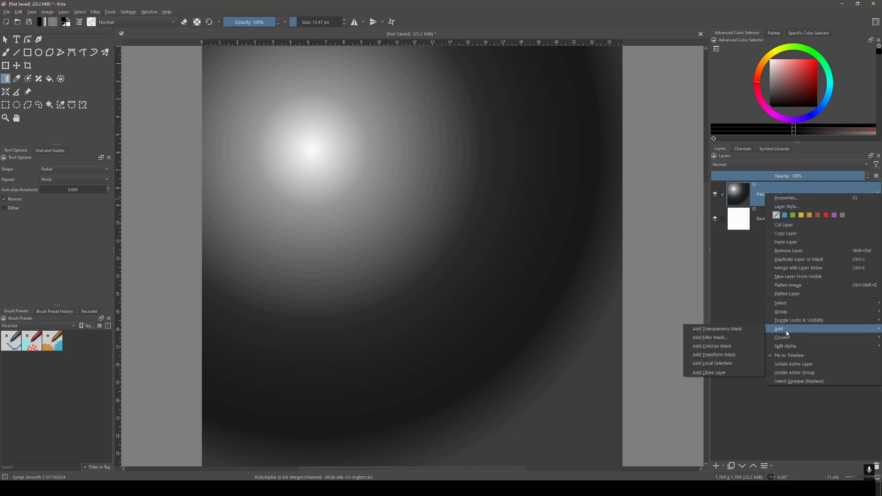
click(727, 340)
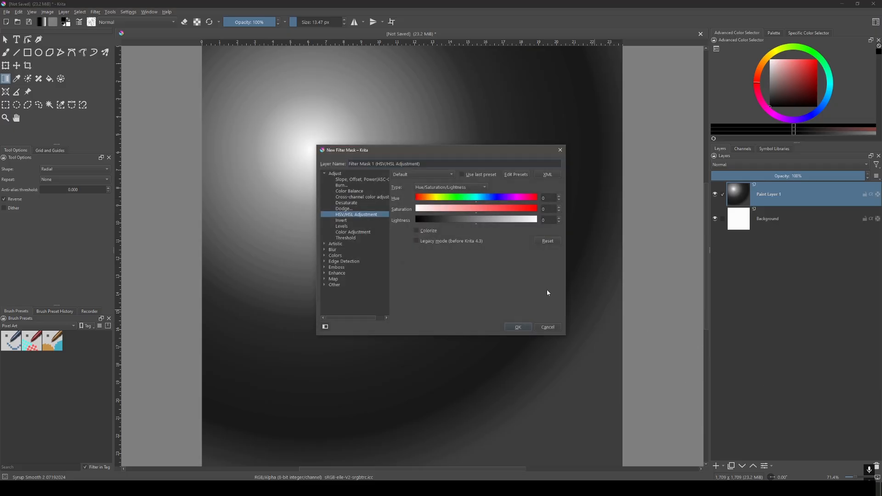
click(323, 245)
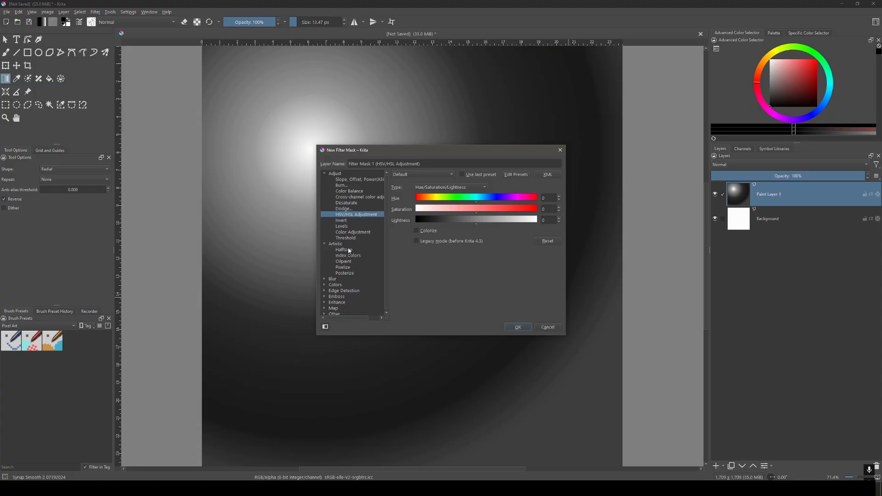
click(345, 249)
drag(412, 151, 619, 265)
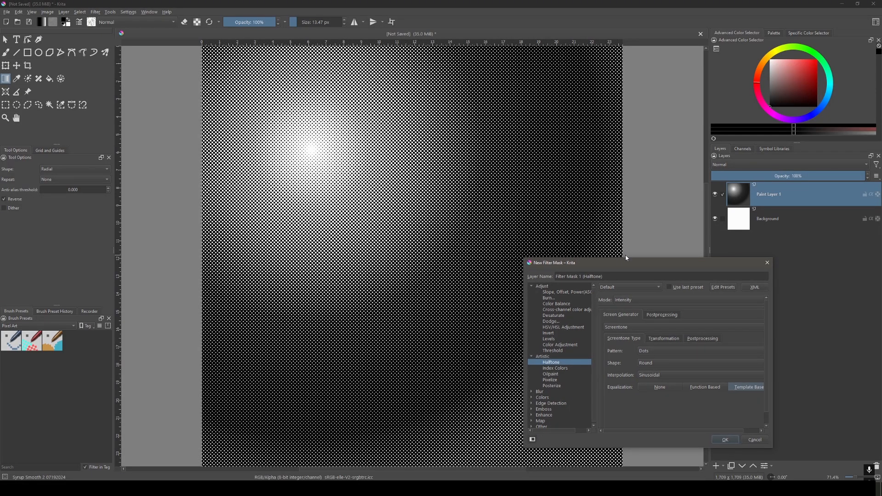
click(725, 440)
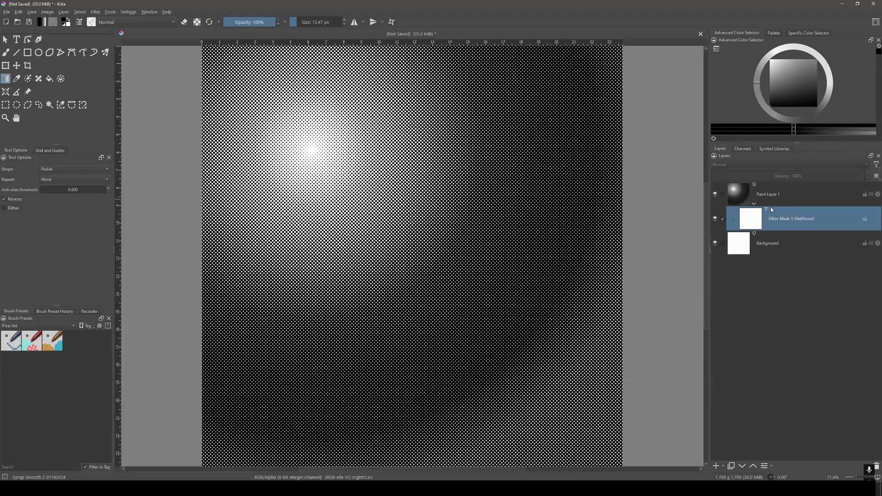
Step: Compare the gradient with the halftone filter mask hidden and shown
click(715, 218)
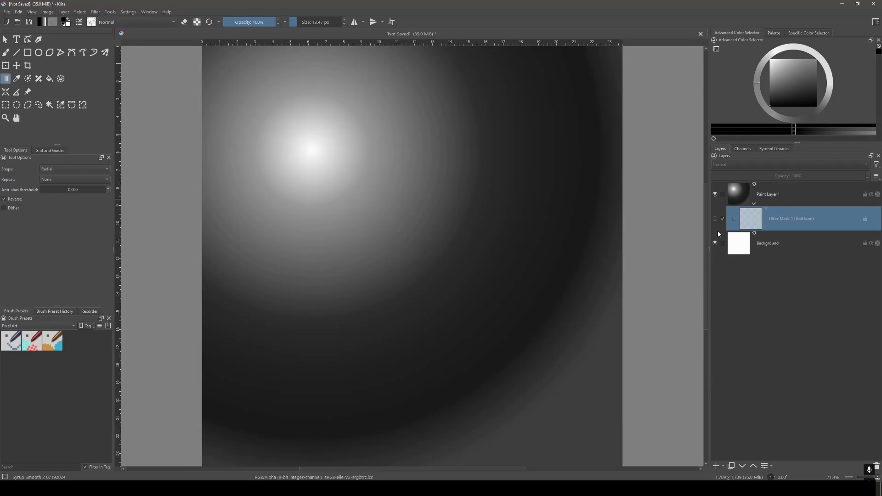
click(715, 220)
click(715, 219)
click(715, 220)
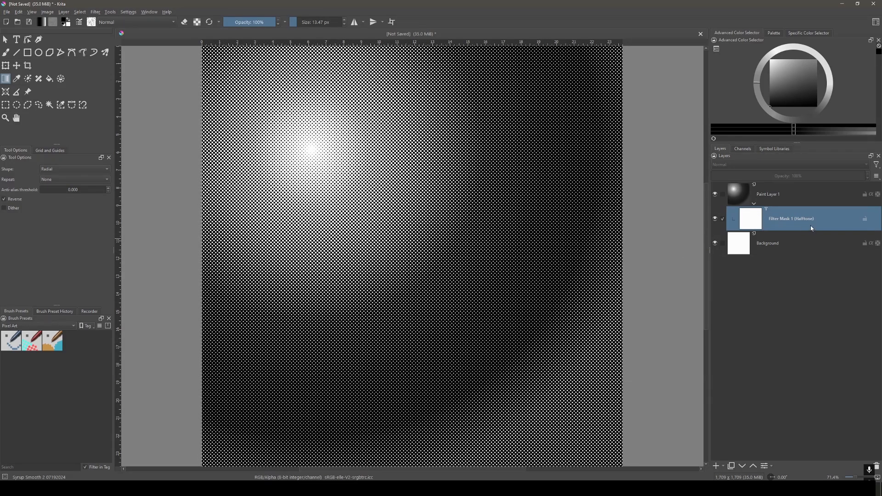
Step: Edit the halftone filter mask's properties, using the Lines pattern with a rotation of -45°
click(765, 467)
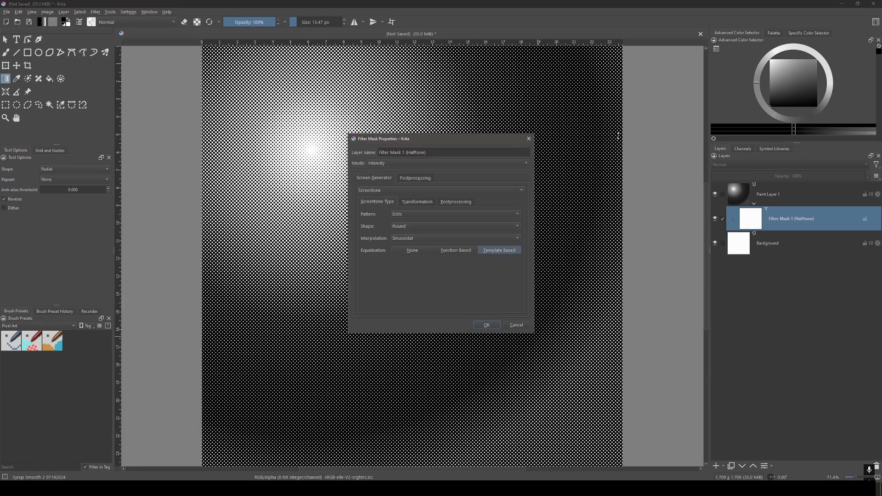
drag(479, 140, 639, 66)
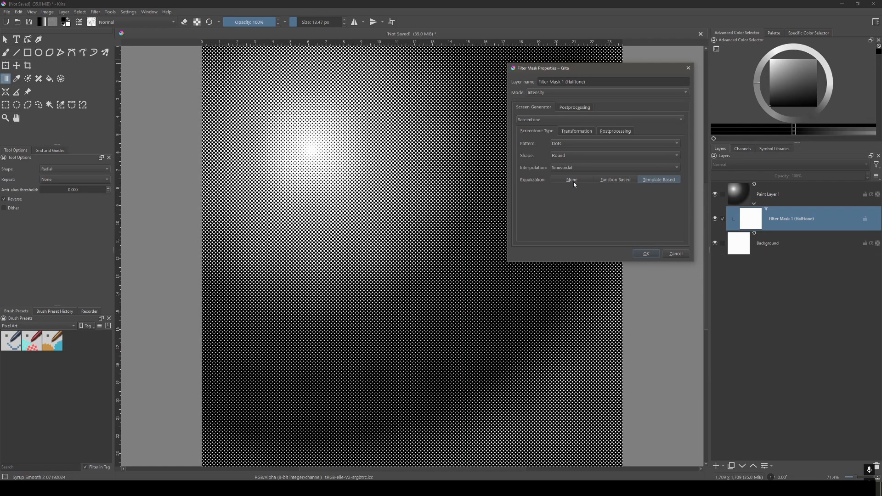
click(573, 143)
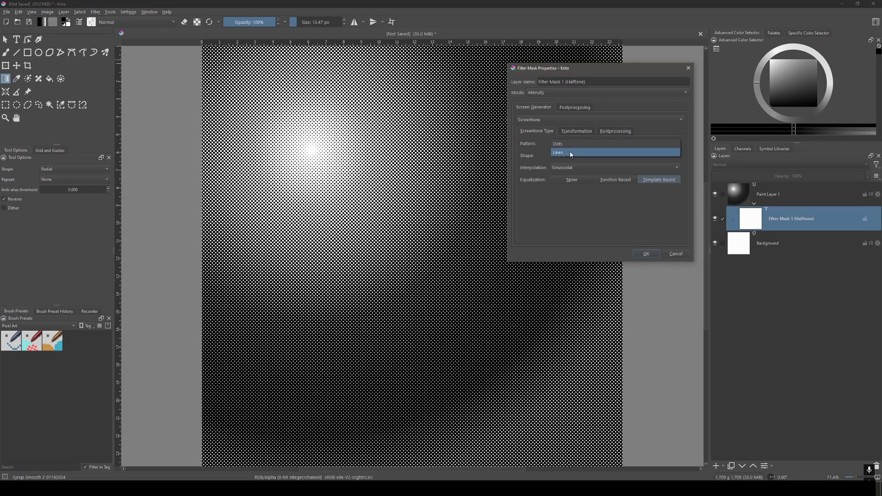
click(570, 151)
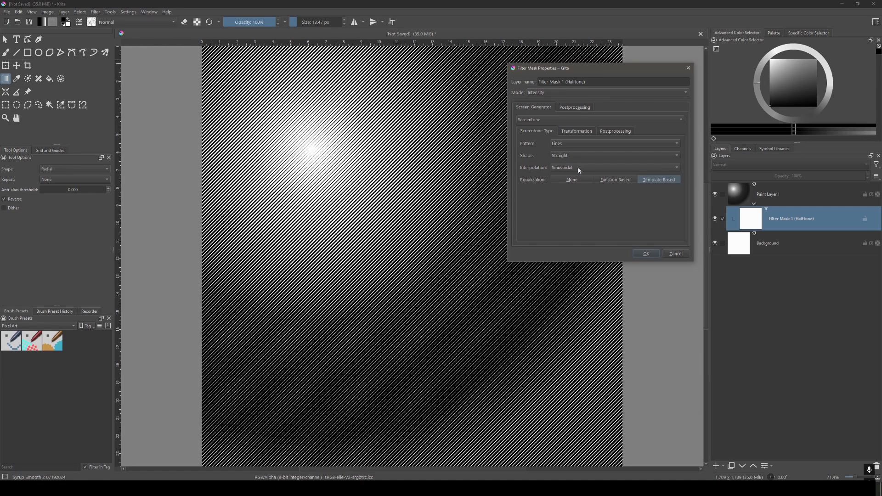
click(581, 131)
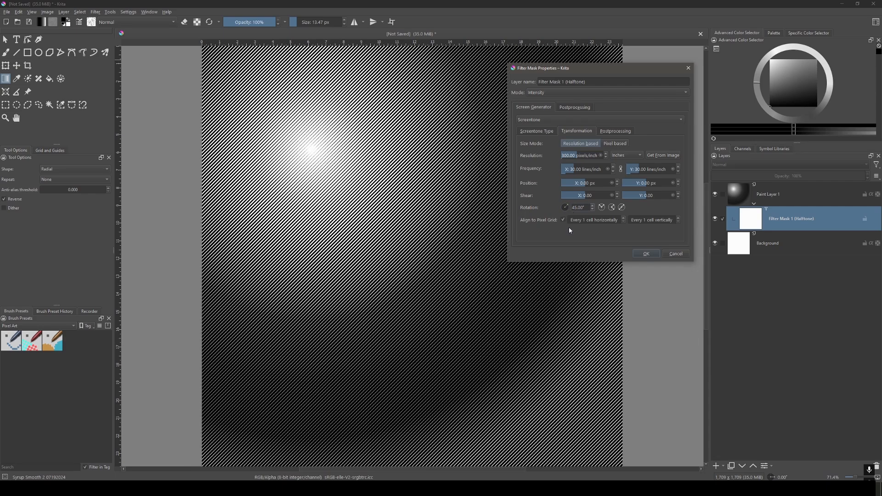
text(-)
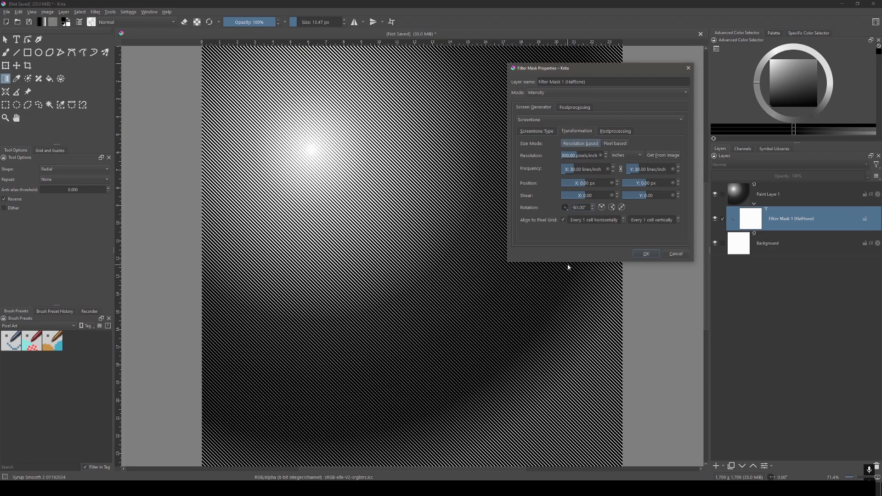
Step: Switch the halftone screentone pattern back to Dots
click(549, 133)
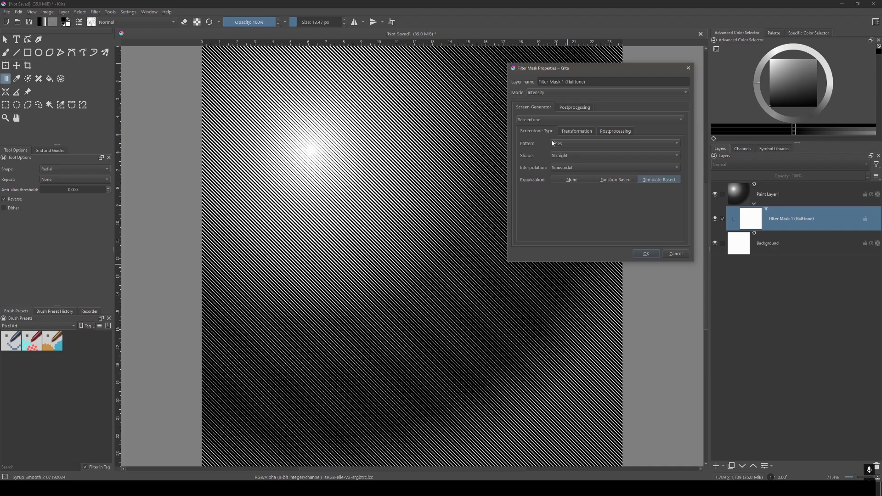
click(556, 145)
click(564, 138)
Step: Take the screentone resolution from the image and lower its linked X and Y frequency to 4.33 lines/inch
click(575, 132)
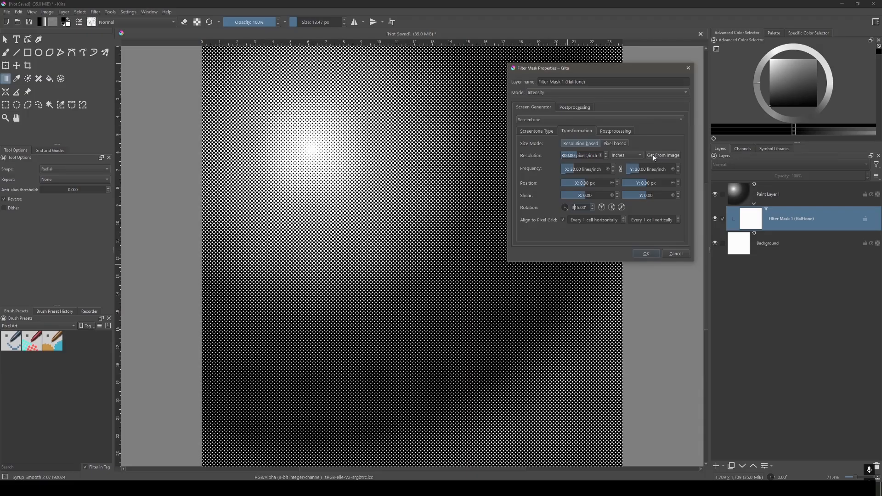
click(668, 156)
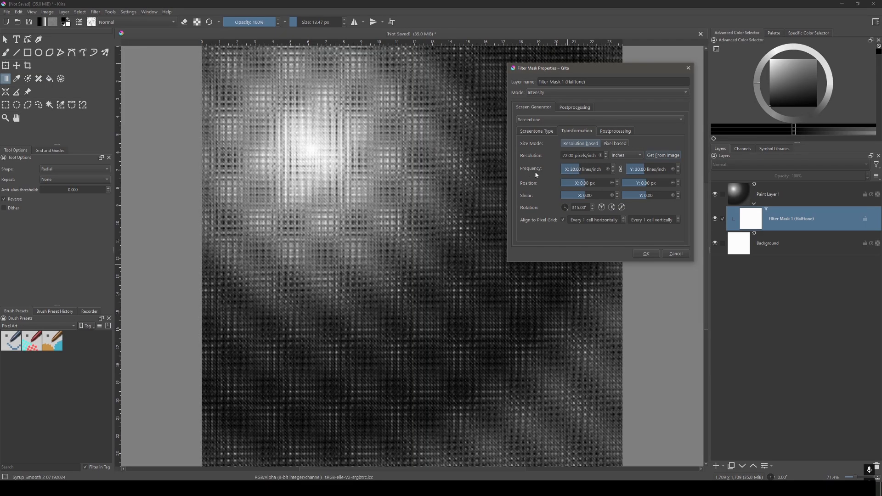
drag(583, 170, 562, 171)
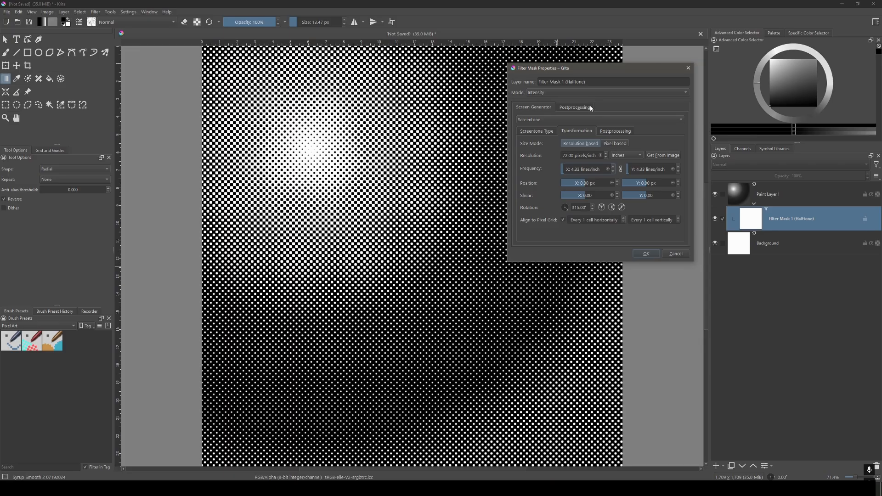
Step: Try the screentone background at 0% opacity, restoring it to 100%
click(617, 134)
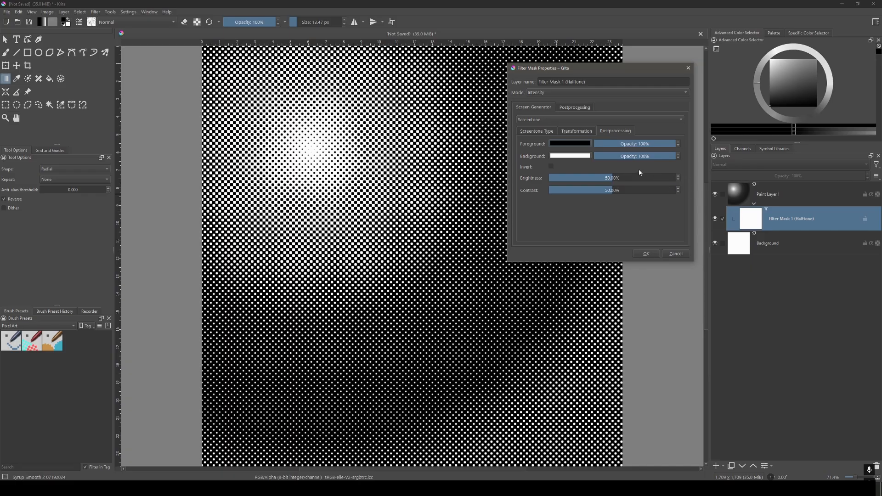
mouse_move(680, 161)
mouse_down()
mouse_move(600, 158)
mouse_move(679, 161)
mouse_up()
click(666, 157)
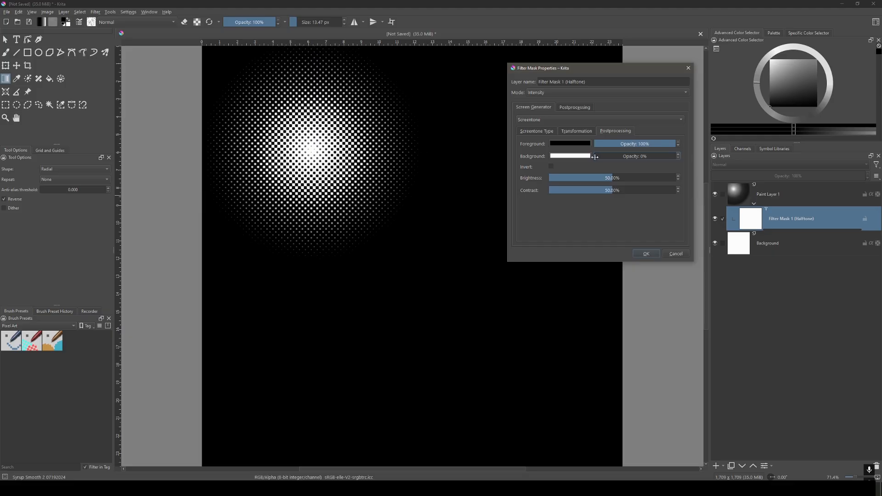
drag(667, 163, 679, 163)
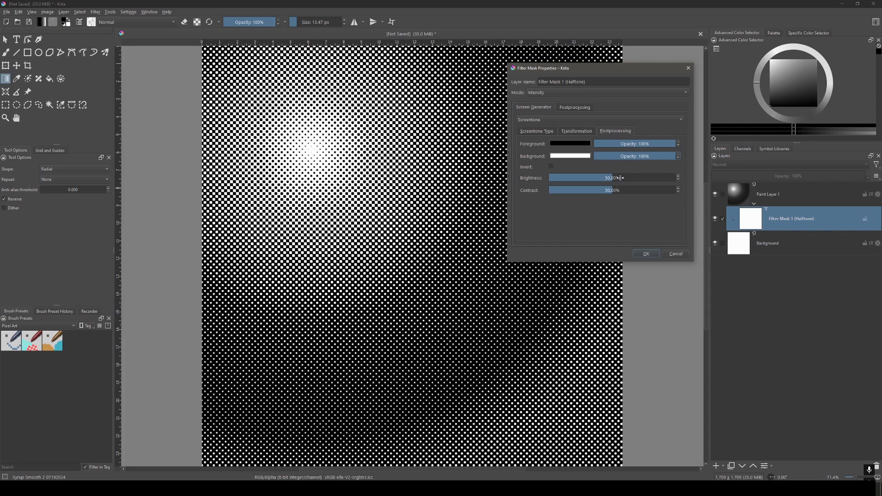
Step: Try the screentone with brightness near 50% and contrast lowered to 37.23%
drag(620, 179, 632, 179)
mouse_move(616, 180)
mouse_down()
mouse_move(597, 181)
mouse_move(610, 182)
mouse_up()
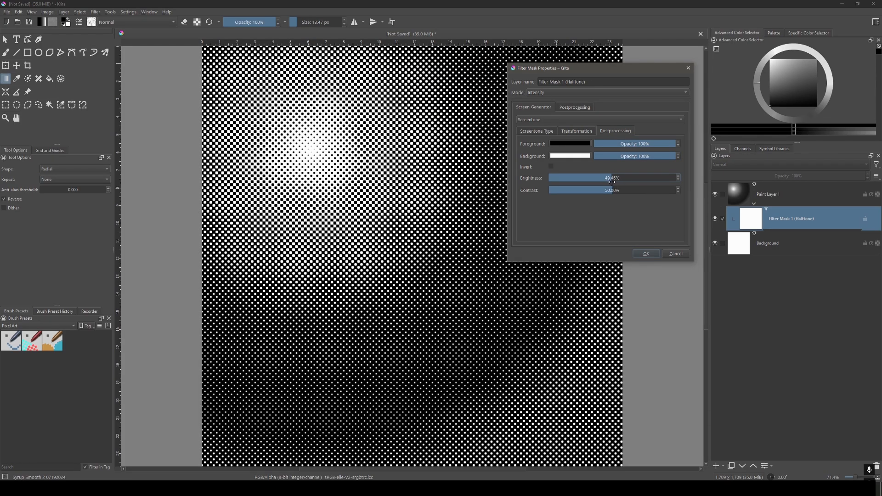
mouse_move(612, 190)
mouse_down()
mouse_move(593, 191)
mouse_move(629, 197)
mouse_move(613, 180)
mouse_up()
drag(619, 191, 595, 190)
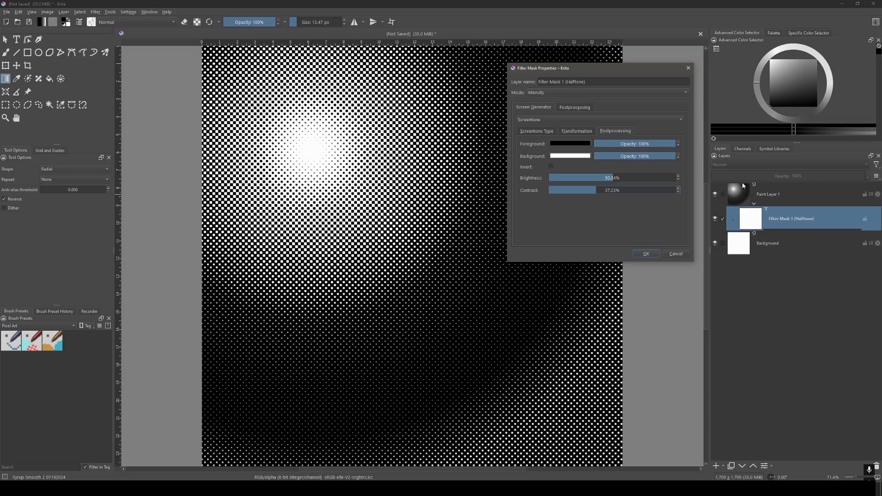
Step: Readjust the screentone to 50% brightness and about 48% contrast
click(614, 180)
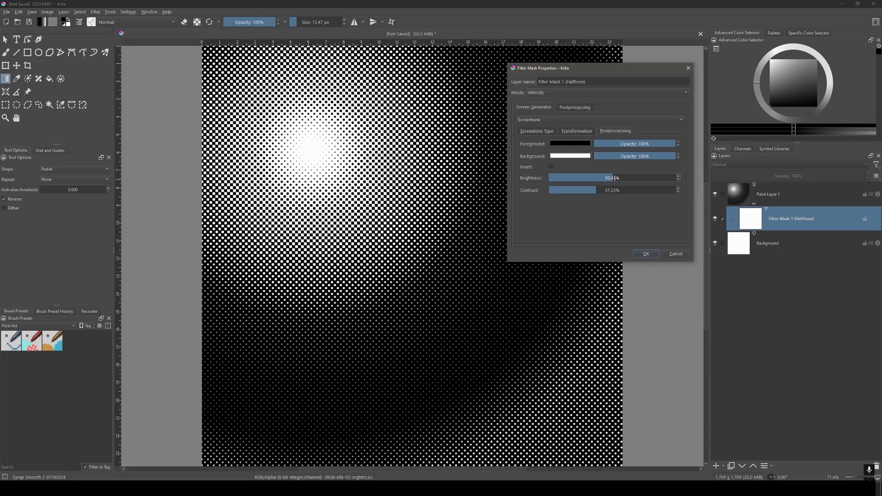
click(610, 191)
click(612, 179)
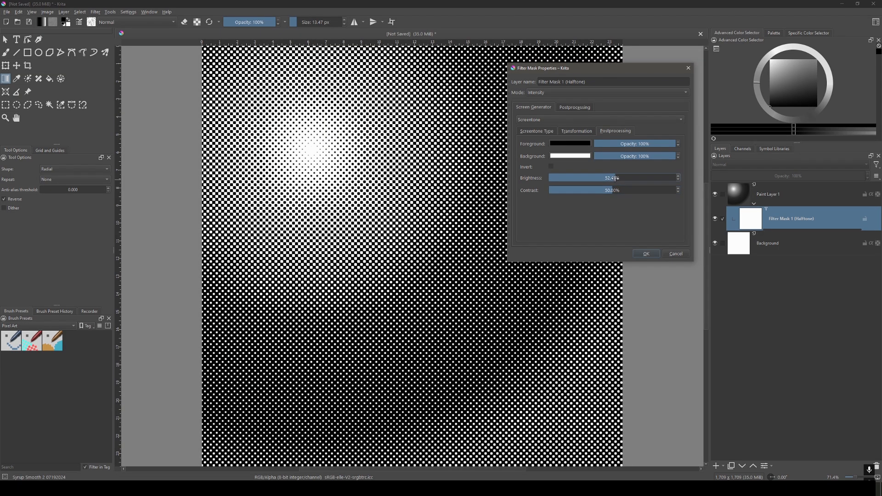
click(614, 178)
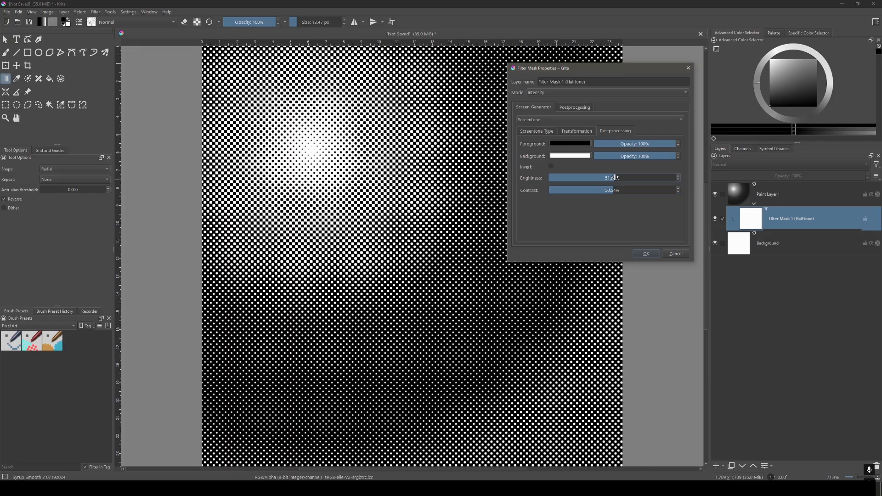
click(613, 178)
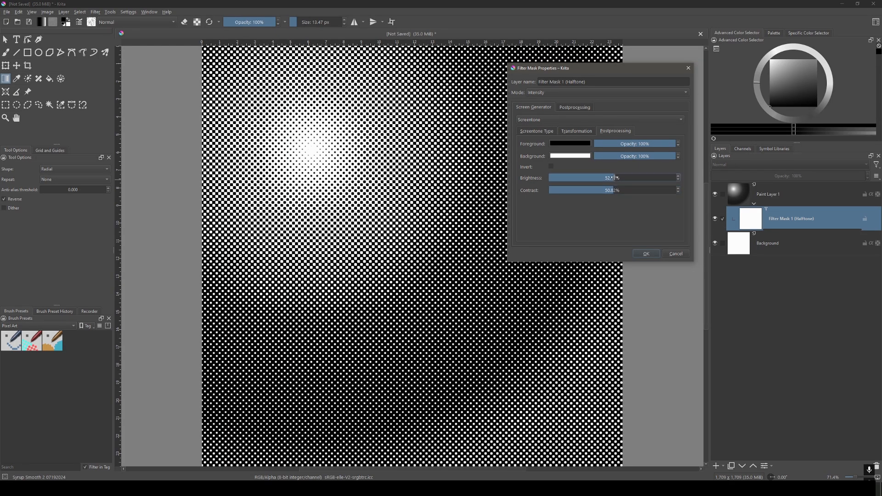
click(609, 190)
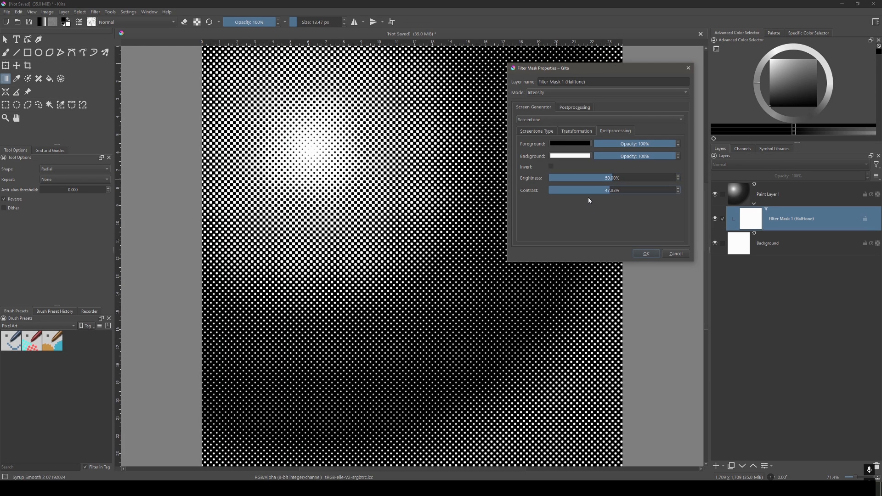
Step: Set the halftone filter's postprocessing background opacity to 0% and apply the filter mask properties
click(585, 108)
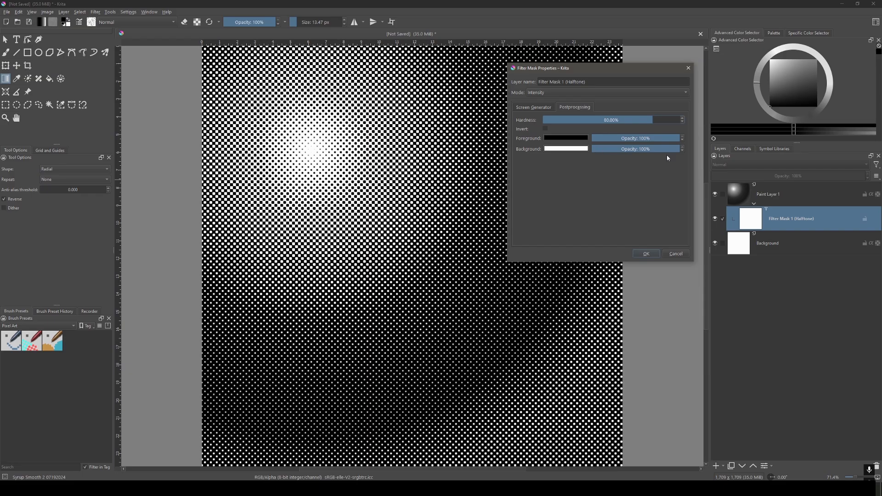
drag(665, 149, 596, 152)
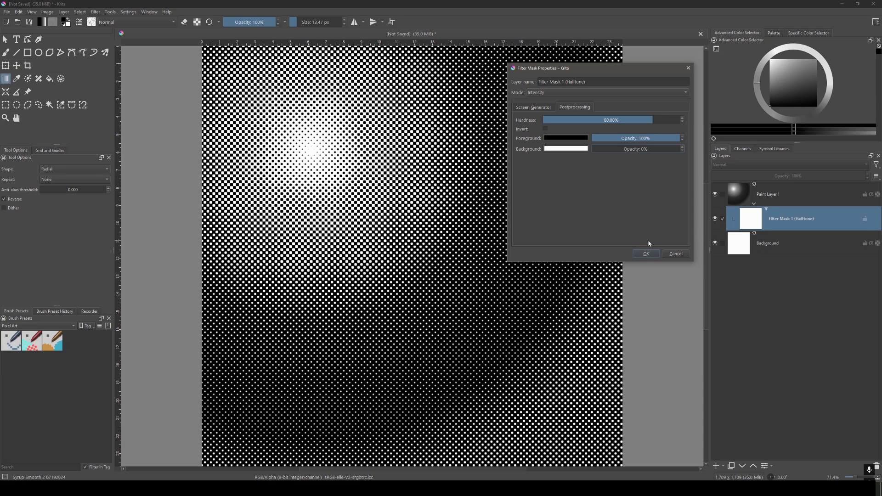
click(646, 254)
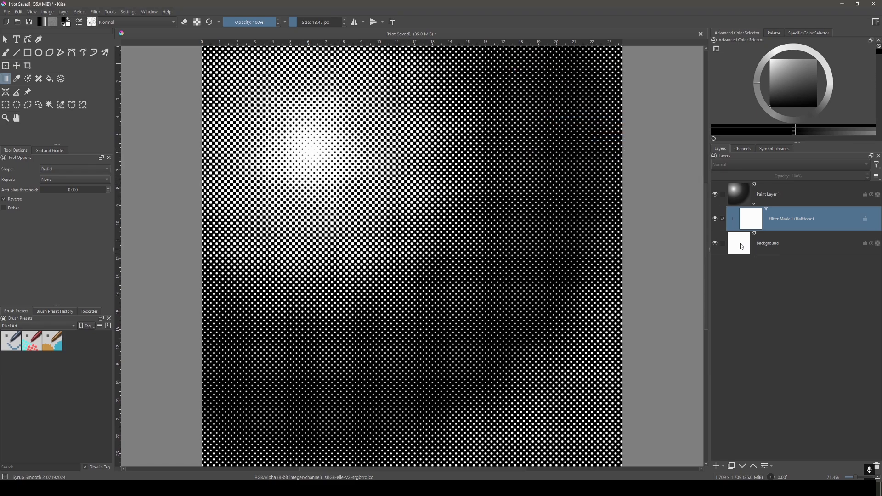
Step: Paint a looping red freehand stroke on the Background layer, beneath the halftone dots
click(740, 246)
drag(796, 91, 823, 55)
click(5, 51)
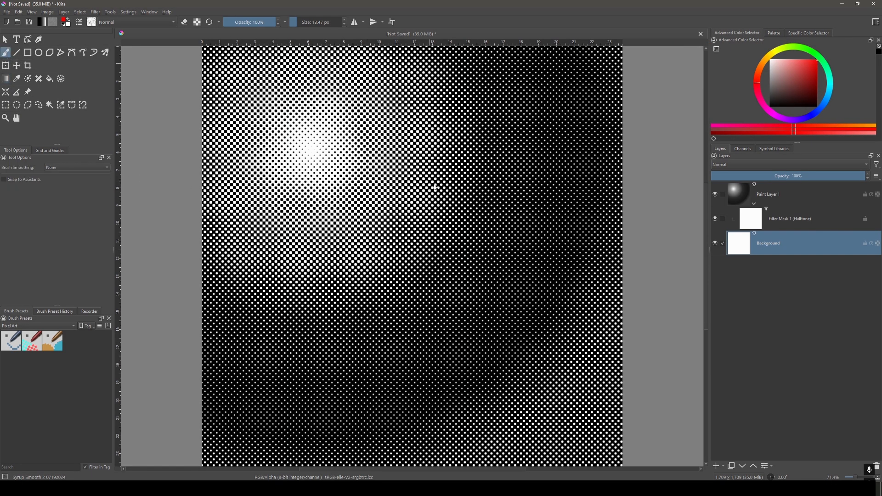
mouse_move(378, 226)
mouse_down()
mouse_move(474, 355)
mouse_move(579, 377)
mouse_up()
Step: Try the Halftone mask's postprocessing background at 100% opacity, restore it to 0%, and apply the properties
click(754, 223)
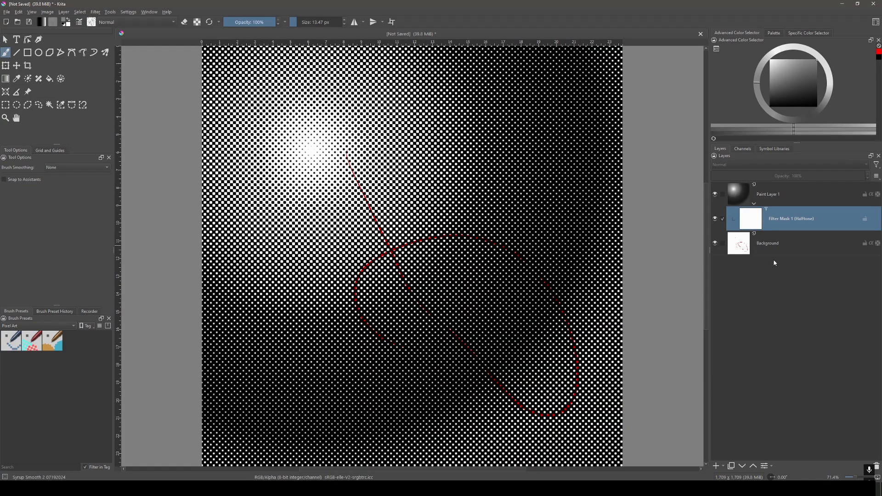
click(765, 466)
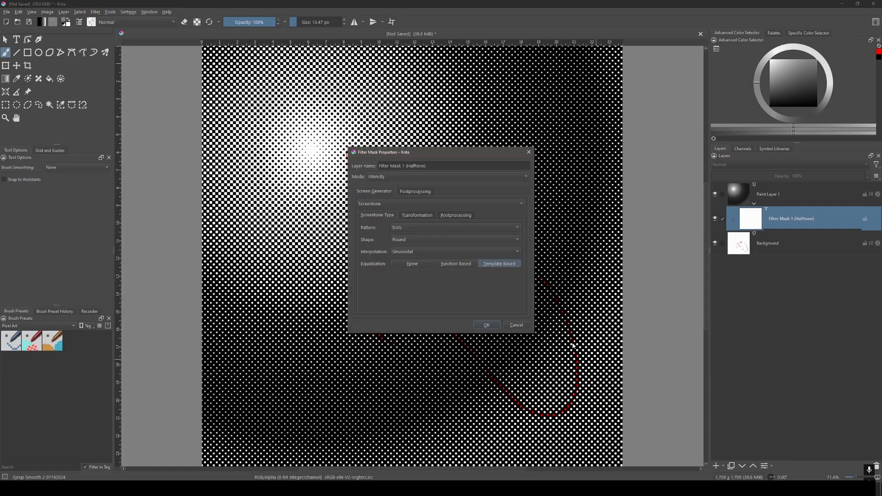
drag(501, 148, 635, 82)
click(555, 127)
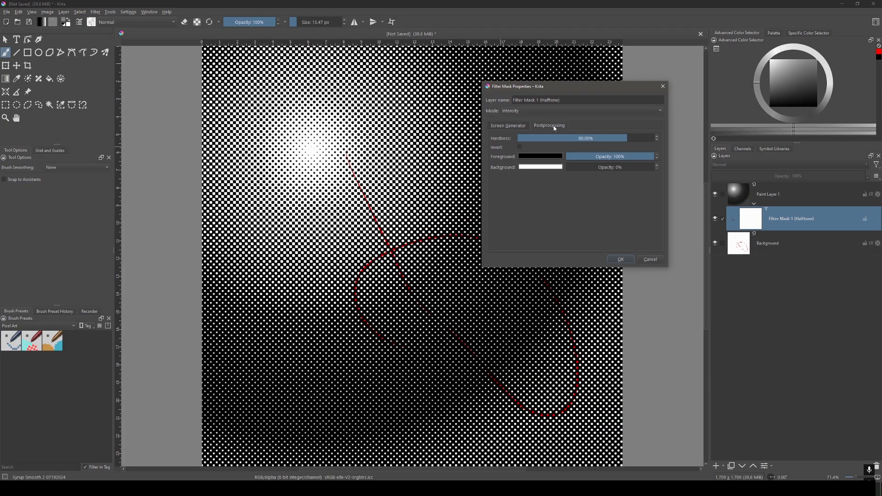
drag(578, 167, 662, 172)
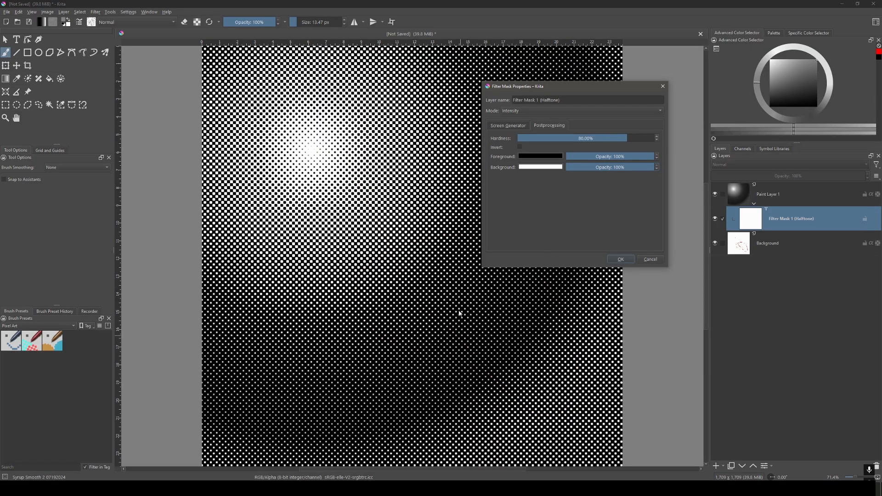
drag(653, 164, 558, 166)
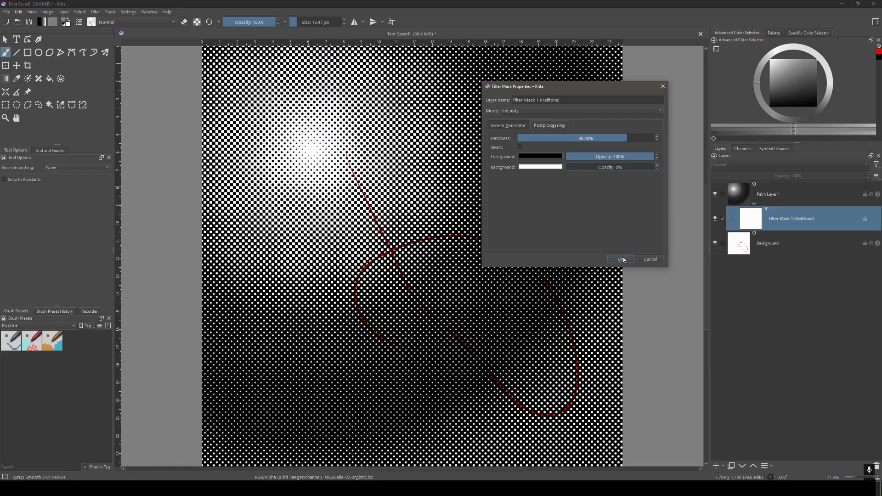
click(522, 127)
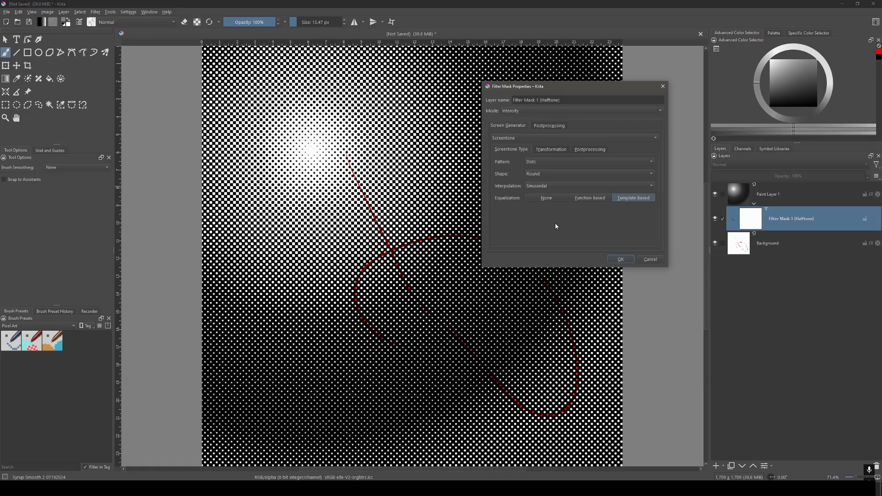
click(621, 259)
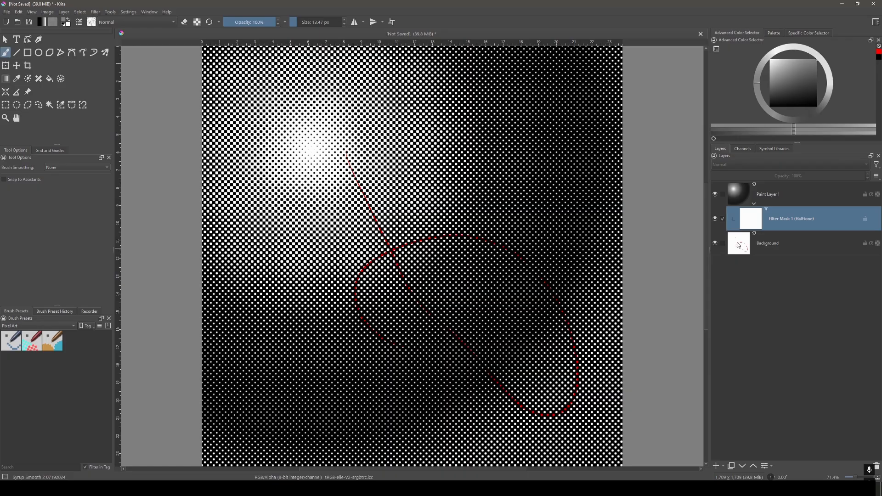
Step: Undo the red brush stroke on the Background layer
click(738, 254)
key(ctrl+z)
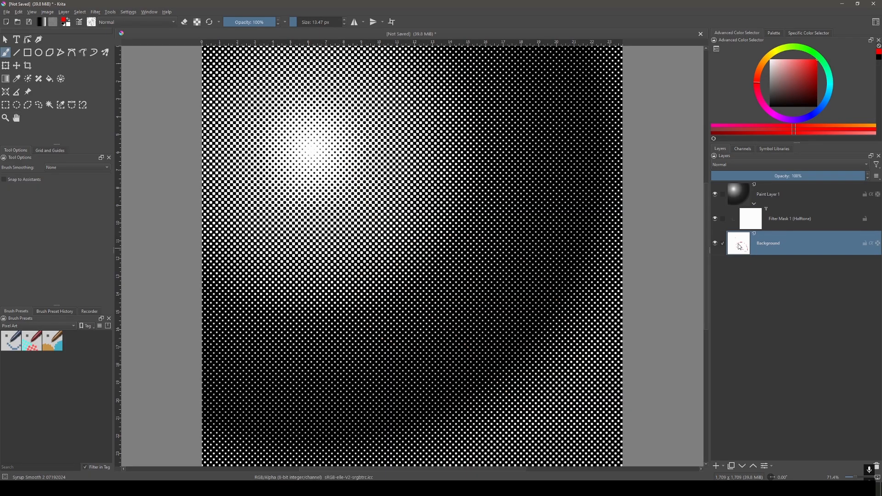
Step: Clear the gradient from Paint Layer 1 while keeping its Halftone filter mask
click(741, 197)
click(755, 202)
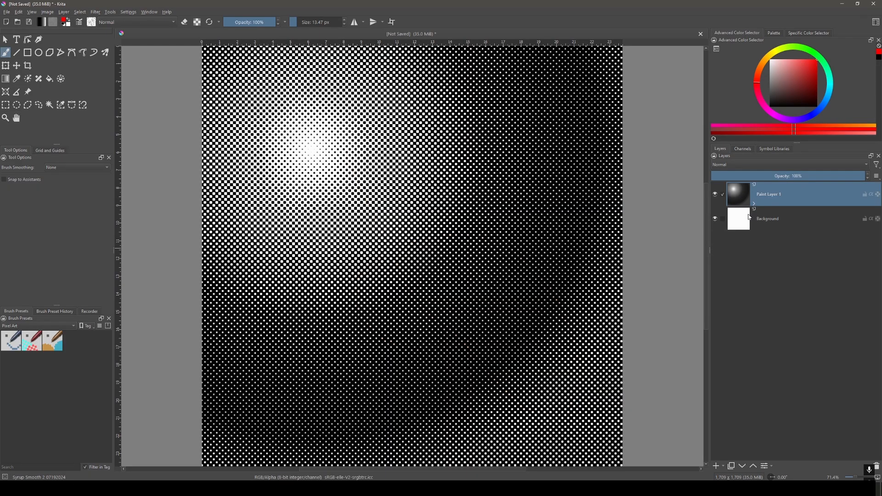
click(754, 204)
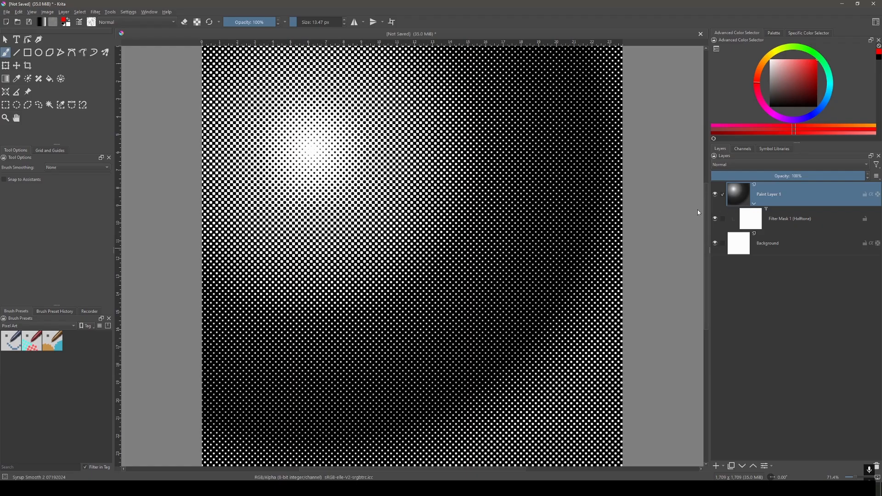
mouse_move(514, 218)
mouse_down()
mouse_move(515, 232)
mouse_move(513, 216)
mouse_up()
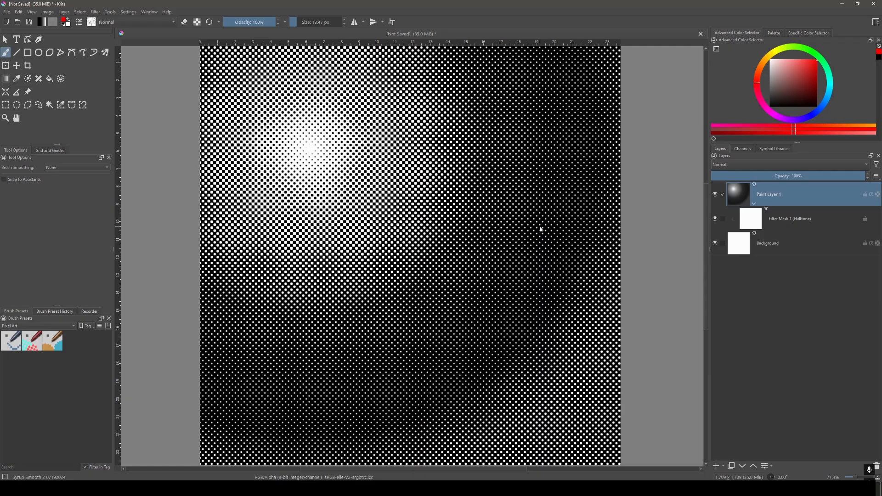
key(Delete)
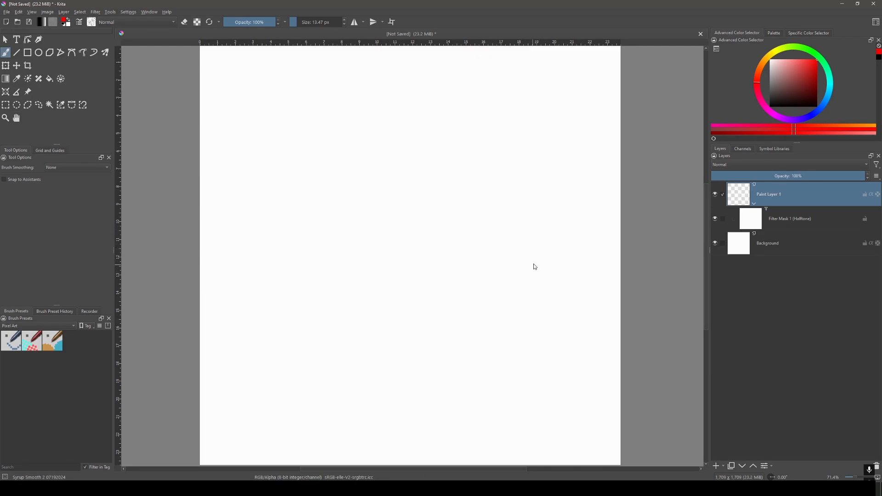
Step: Add a paint layer above Background and draw a filled red circle about 619 px wide on it
click(753, 253)
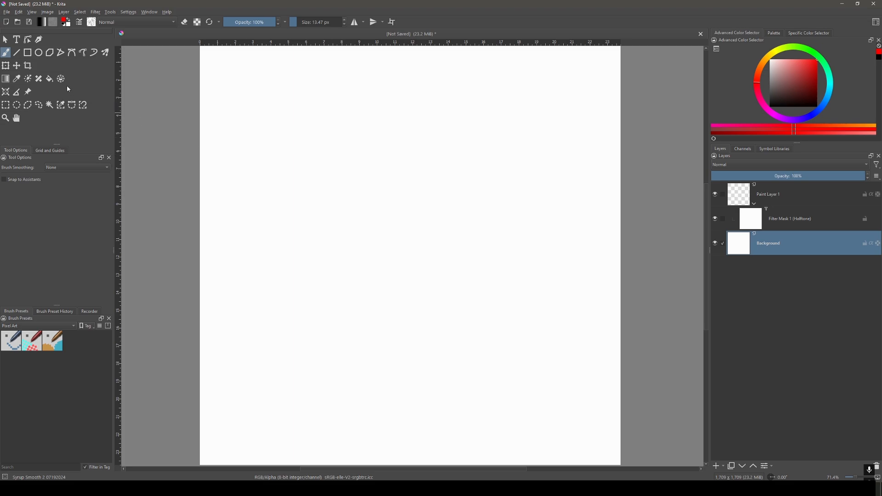
click(40, 54)
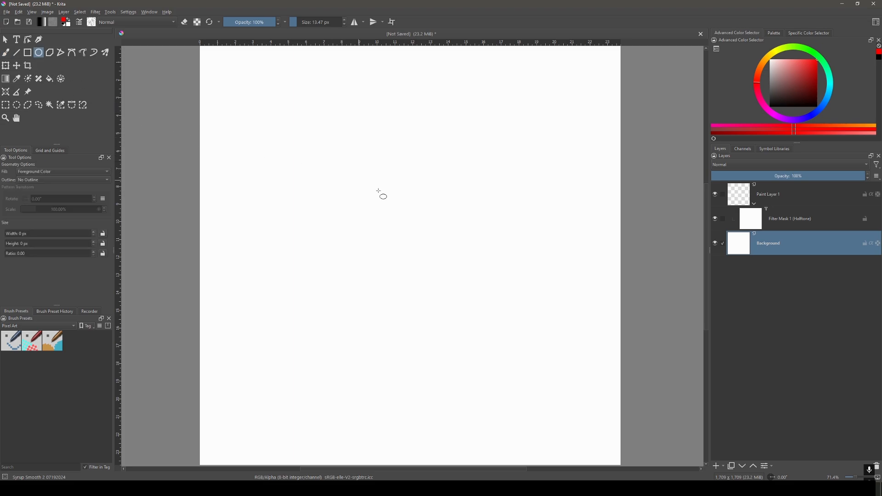
click(716, 468)
drag(330, 187, 510, 344)
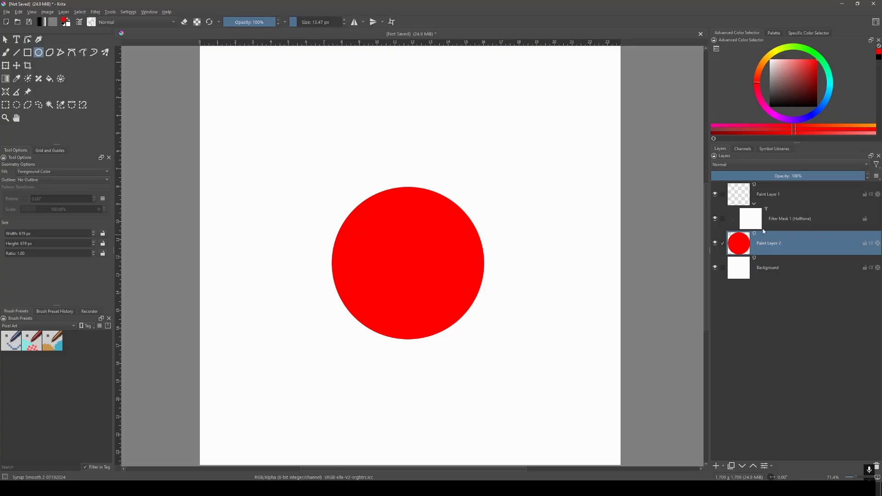
Step: Select the red circle's opaque area, activate Paint Layer 1 and choose the Airbrush Soft preset
ctrl+click(739, 244)
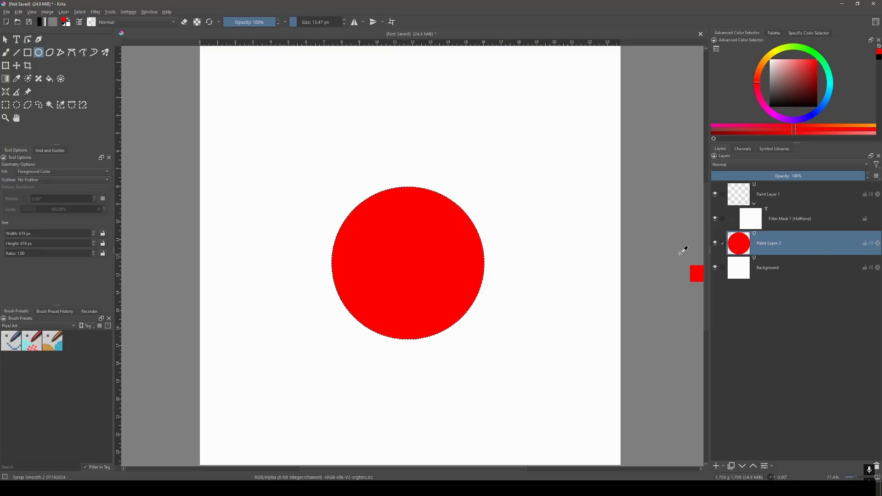
click(732, 198)
scroll(441, 260, up, 2)
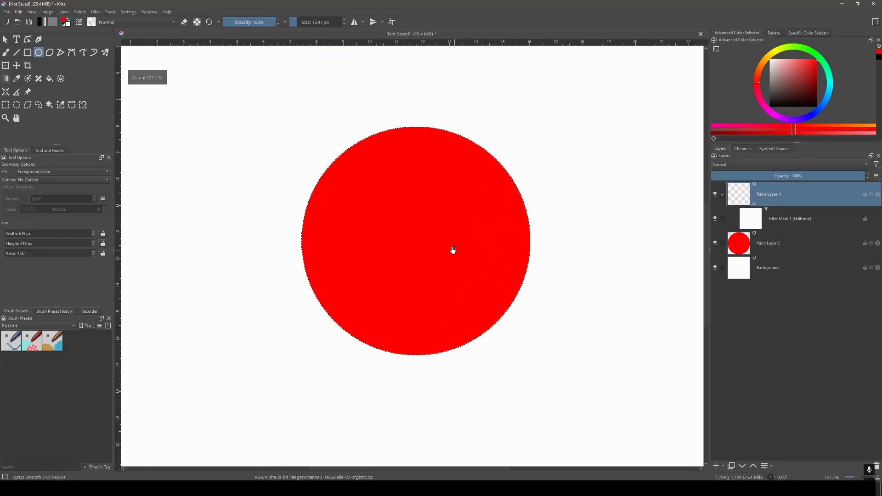
right_click(438, 276)
click(500, 228)
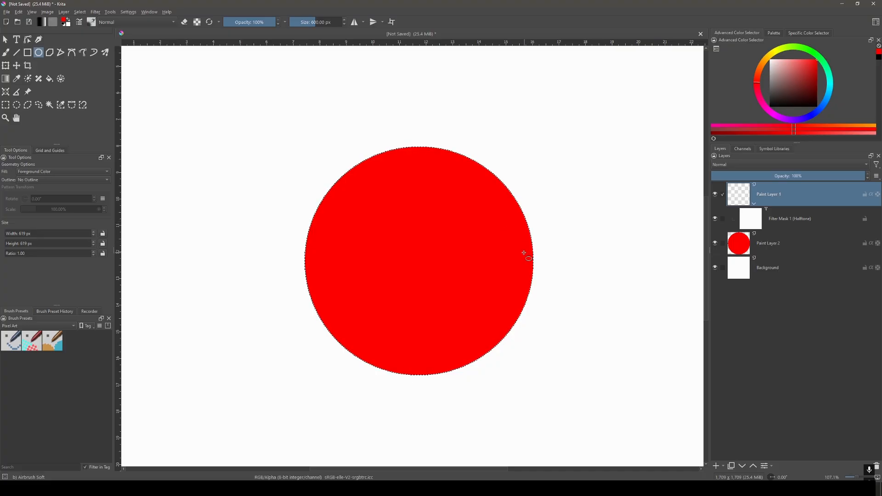
Step: Airbrush black shading along the circle's lower-right side on Paint Layer 1, using an enlarged brush
click(773, 107)
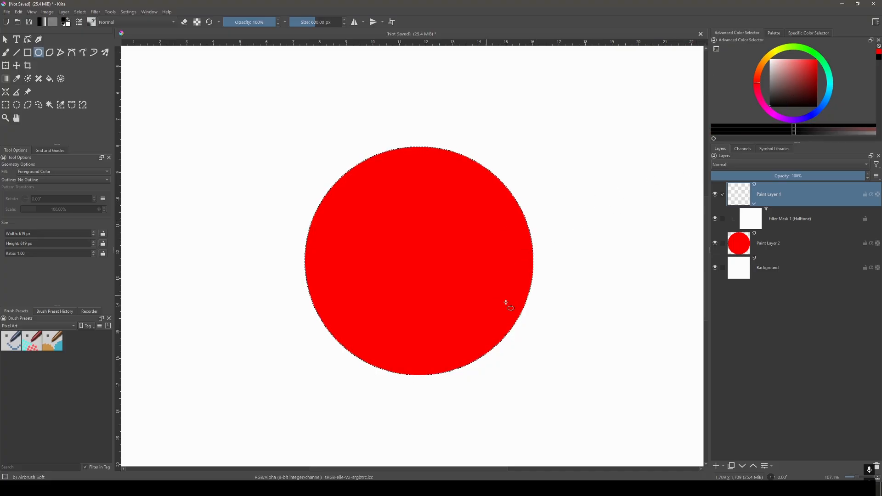
key(b)
drag(502, 305, 490, 305)
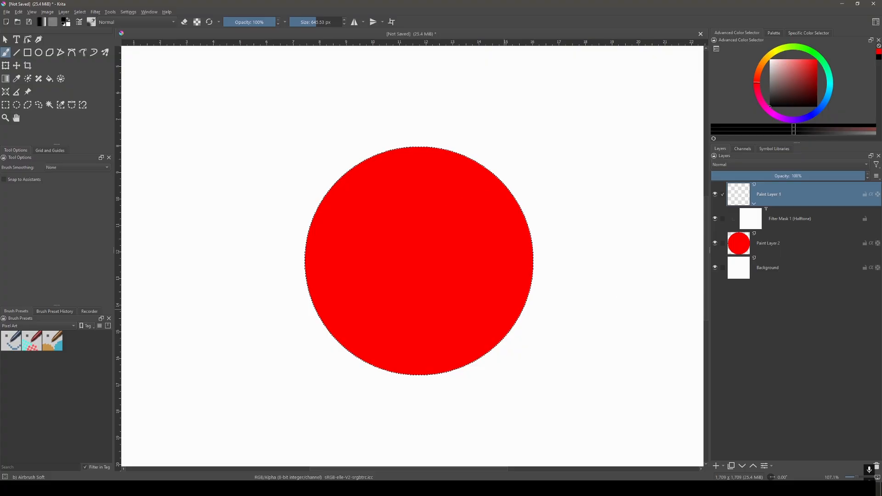
mouse_move(534, 249)
mouse_down()
mouse_move(386, 368)
mouse_move(538, 250)
mouse_move(404, 358)
mouse_up()
Step: Airbrush mid-gray across the circle and erase its upper-left area with a resized eraser
click(769, 85)
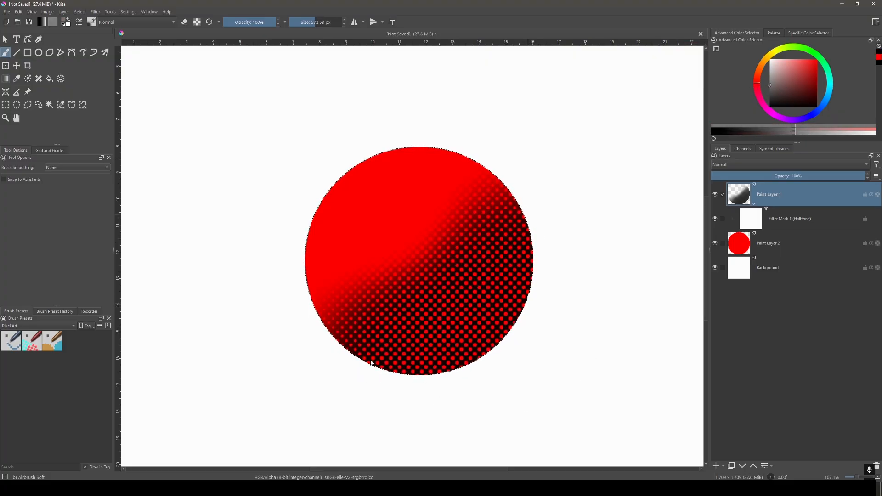
mouse_move(527, 242)
mouse_down()
mouse_move(441, 305)
mouse_move(399, 327)
mouse_move(497, 273)
mouse_move(362, 328)
mouse_move(455, 243)
mouse_move(344, 283)
mouse_move(389, 213)
mouse_move(326, 231)
mouse_up()
key(e)
drag(395, 160, 371, 160)
mouse_move(451, 124)
mouse_down()
mouse_move(346, 197)
mouse_move(342, 231)
mouse_move(454, 168)
mouse_move(309, 247)
mouse_move(411, 250)
mouse_move(333, 183)
mouse_move(399, 157)
mouse_move(396, 213)
mouse_up()
Step: Airbrush more gray over the circle and soften its upper and middle areas with the eraser
scroll(397, 214, up, 6)
scroll(475, 168, down, 1)
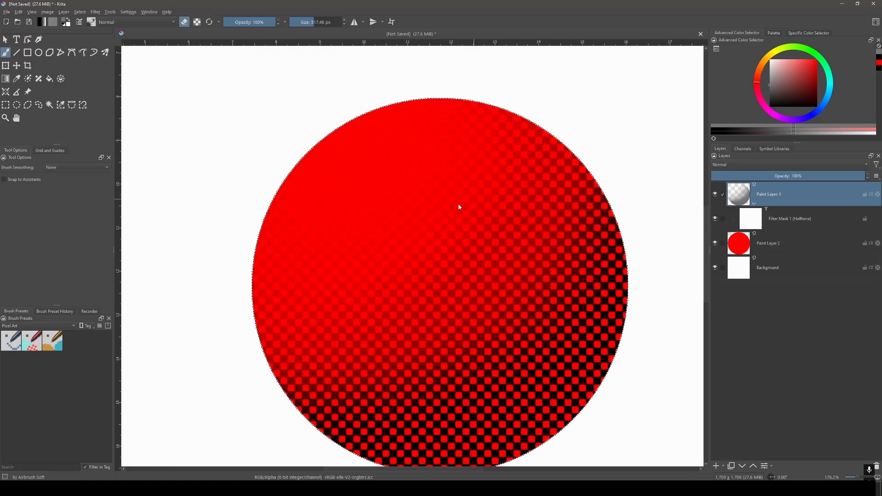
key(e)
mouse_move(435, 285)
mouse_down()
mouse_move(347, 293)
mouse_move(394, 183)
mouse_move(459, 365)
mouse_move(325, 228)
mouse_move(562, 166)
mouse_up()
key(e)
mouse_move(473, 103)
mouse_down()
mouse_move(374, 235)
mouse_move(425, 130)
mouse_move(409, 220)
mouse_move(331, 248)
mouse_move(462, 234)
mouse_move(490, 203)
mouse_move(396, 260)
mouse_up()
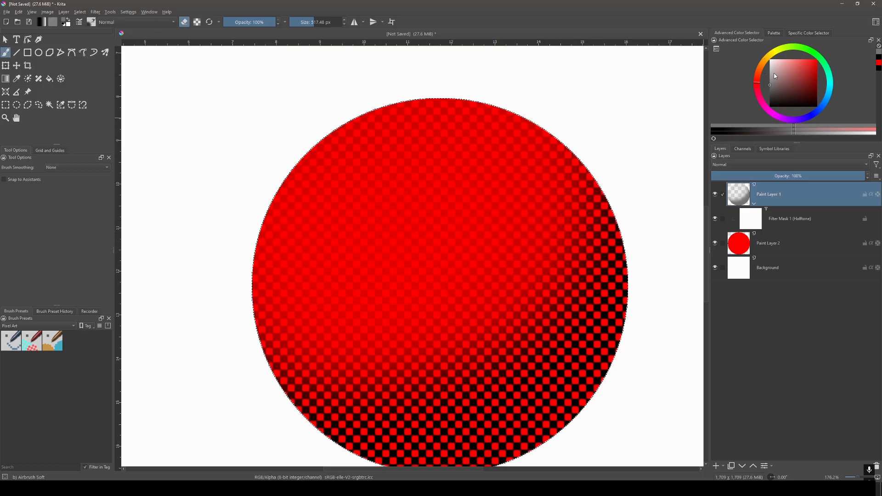
Step: Turn off erasing, airbrush white over the circle's upper area, and deepen its lower part with black
key(e)
mouse_move(439, 118)
mouse_down()
mouse_move(267, 244)
mouse_move(508, 101)
mouse_move(371, 119)
mouse_move(314, 161)
mouse_move(493, 103)
mouse_move(506, 130)
mouse_move(376, 183)
mouse_move(352, 253)
mouse_move(516, 233)
mouse_move(565, 241)
mouse_move(481, 308)
mouse_move(374, 320)
mouse_move(397, 347)
mouse_move(535, 289)
mouse_move(546, 296)
mouse_move(467, 353)
mouse_move(526, 205)
mouse_up()
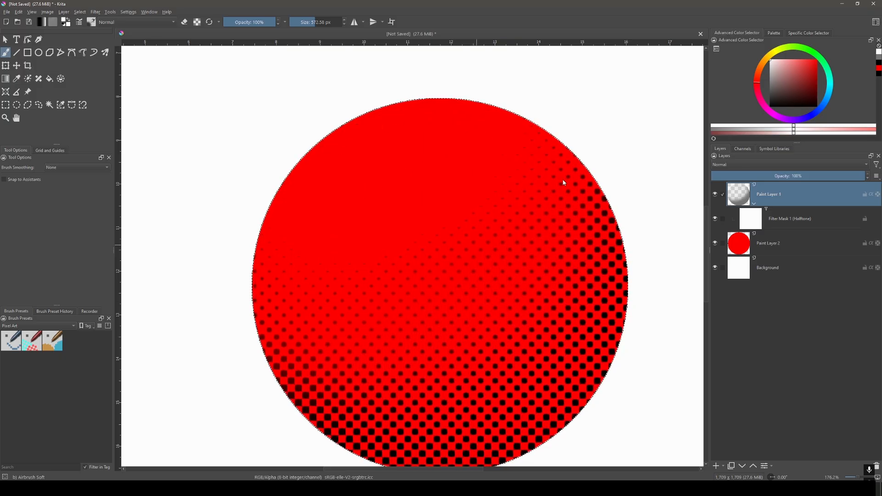
drag(791, 90, 770, 106)
mouse_move(595, 297)
mouse_down()
mouse_move(516, 417)
mouse_move(363, 395)
mouse_move(528, 203)
mouse_move(313, 318)
mouse_up()
Step: Airbrush white near the circle's upper-right edge and black along its upper-left edge, and return the color to white
drag(784, 72, 769, 59)
mouse_move(501, 92)
mouse_down()
mouse_move(304, 206)
mouse_move(583, 154)
mouse_move(301, 283)
mouse_move(533, 130)
mouse_move(374, 205)
mouse_move(385, 240)
mouse_move(406, 213)
mouse_move(413, 229)
mouse_move(575, 133)
mouse_up()
drag(776, 91, 771, 105)
mouse_move(545, 118)
mouse_down()
mouse_move(394, 65)
mouse_move(255, 239)
mouse_up()
click(770, 49)
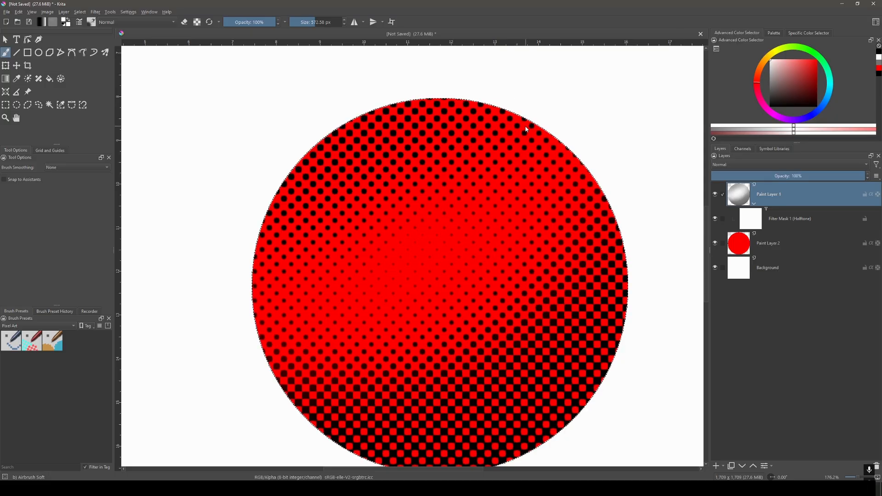
Step: Hide Paint Layer 2 to show the halftone shading against the white background
scroll(517, 155, down, 1)
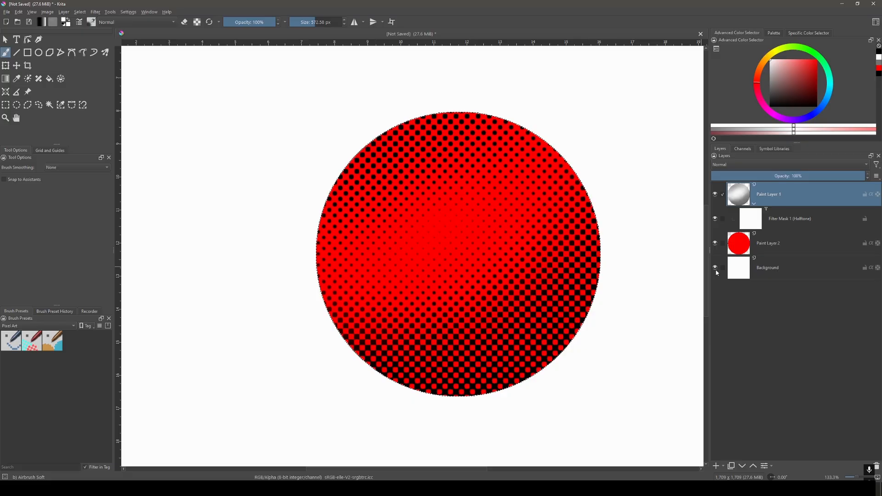
click(715, 244)
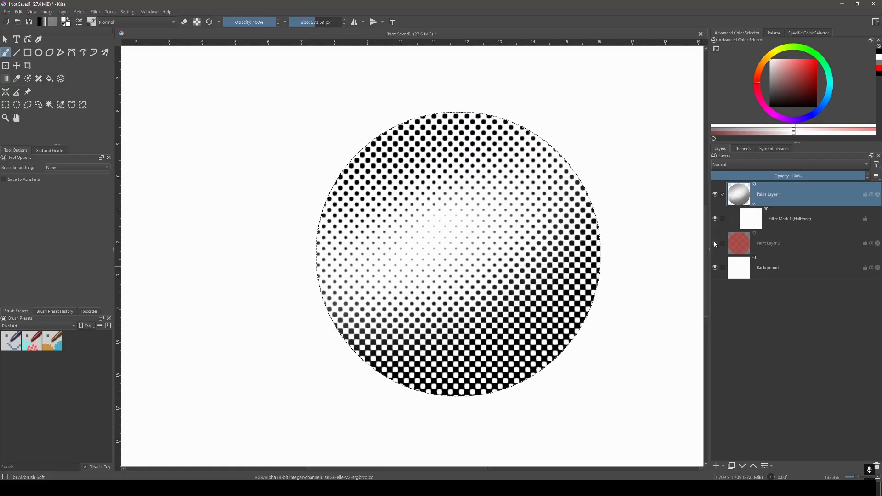
scroll(660, 252, down, 1)
drag(660, 253, 580, 248)
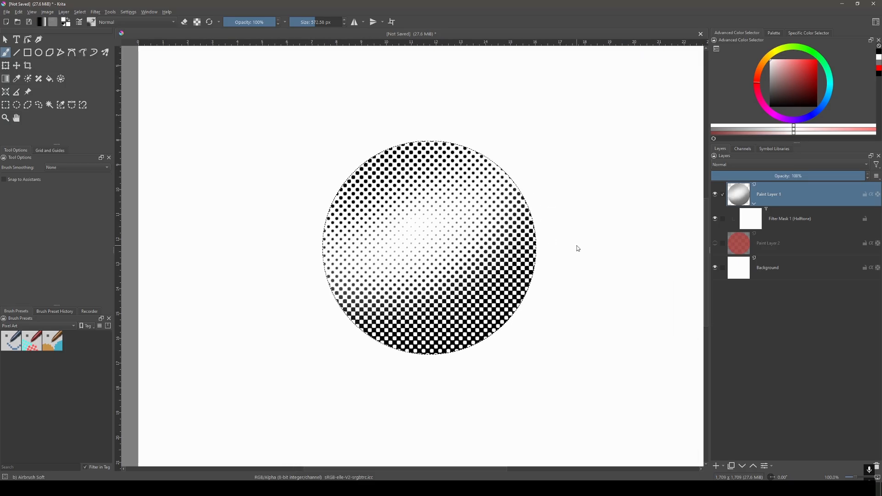